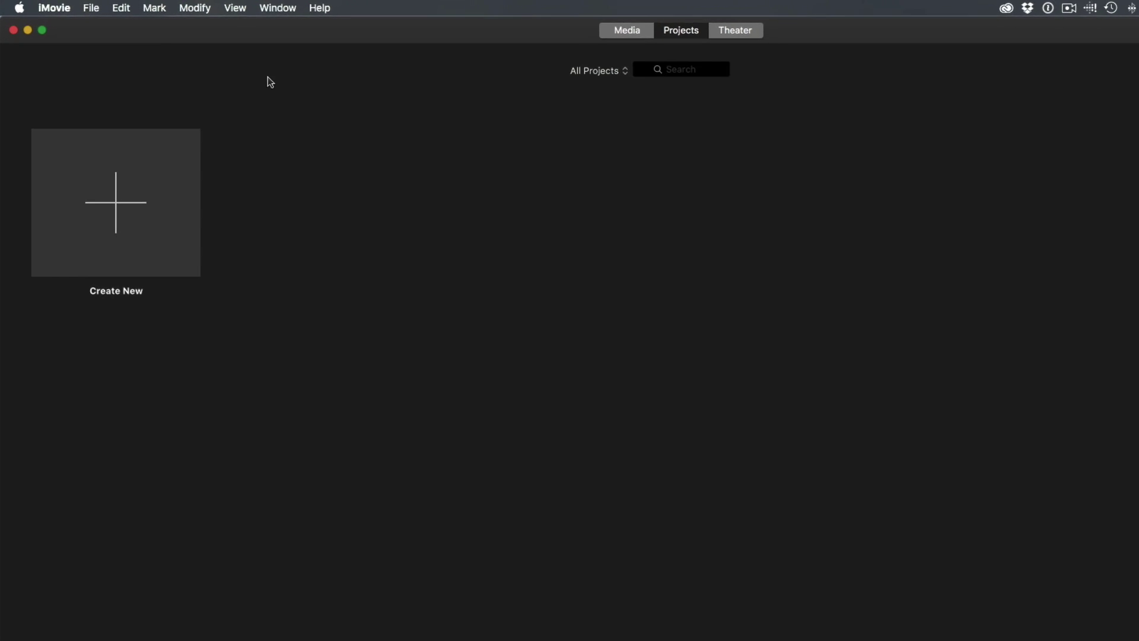
Create a new movie project, My Movie, and open the Import window on its Project Media.
click(195, 247)
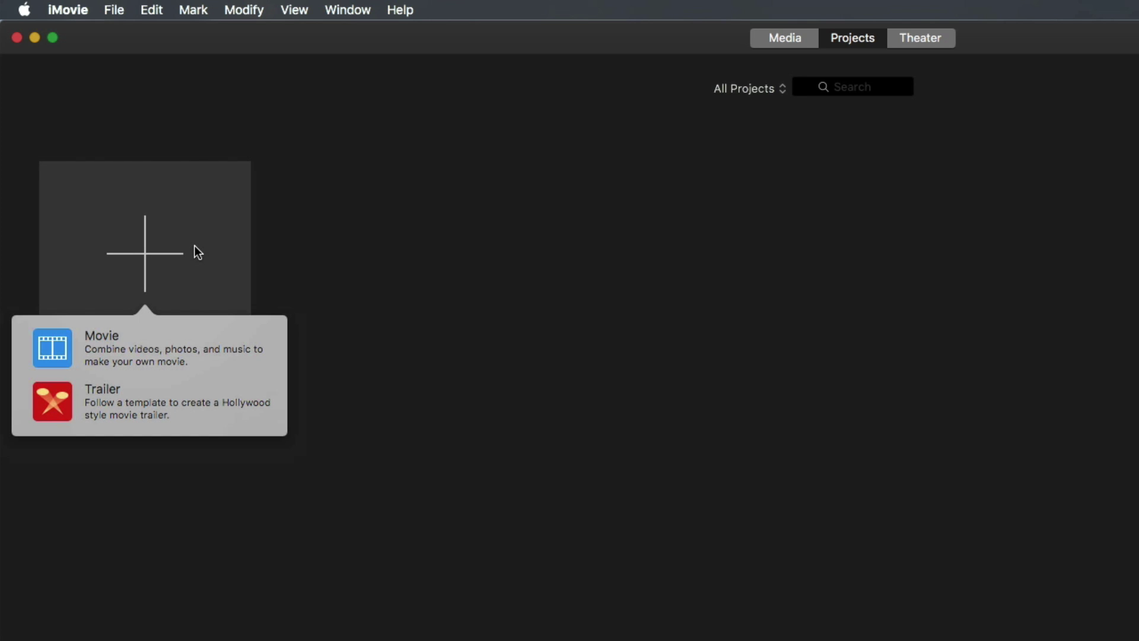
click(73, 347)
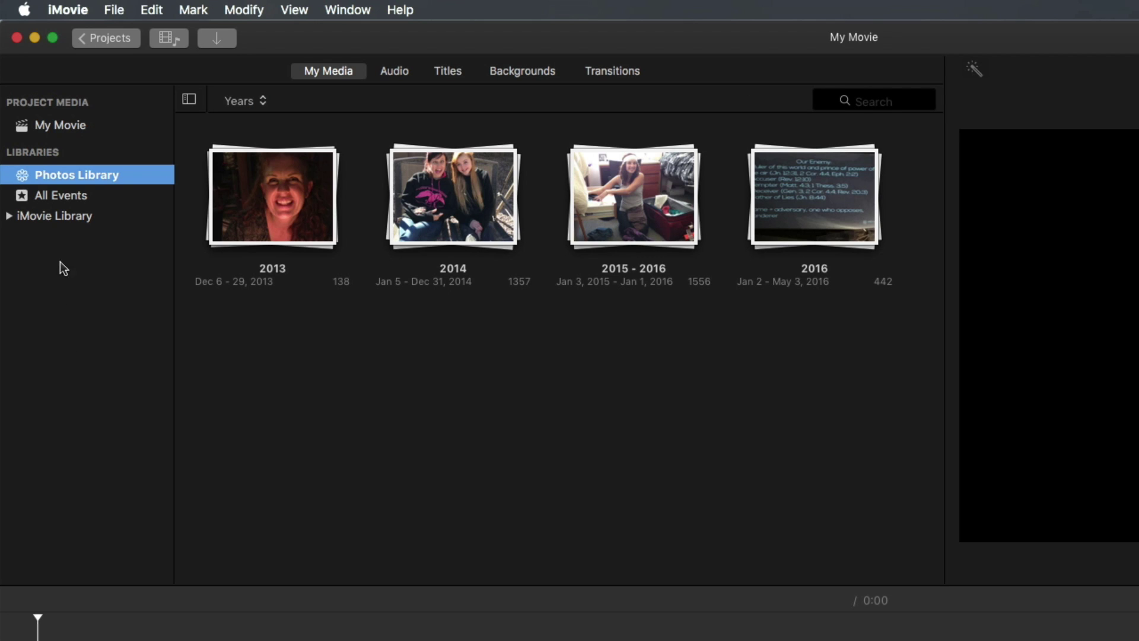
click(59, 126)
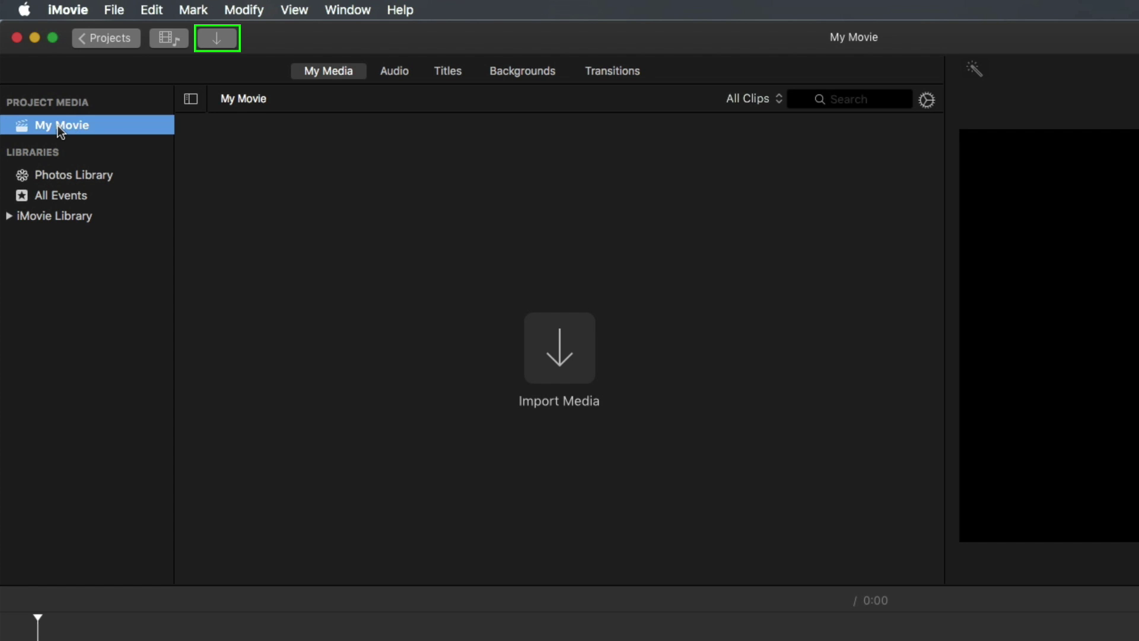
click(569, 355)
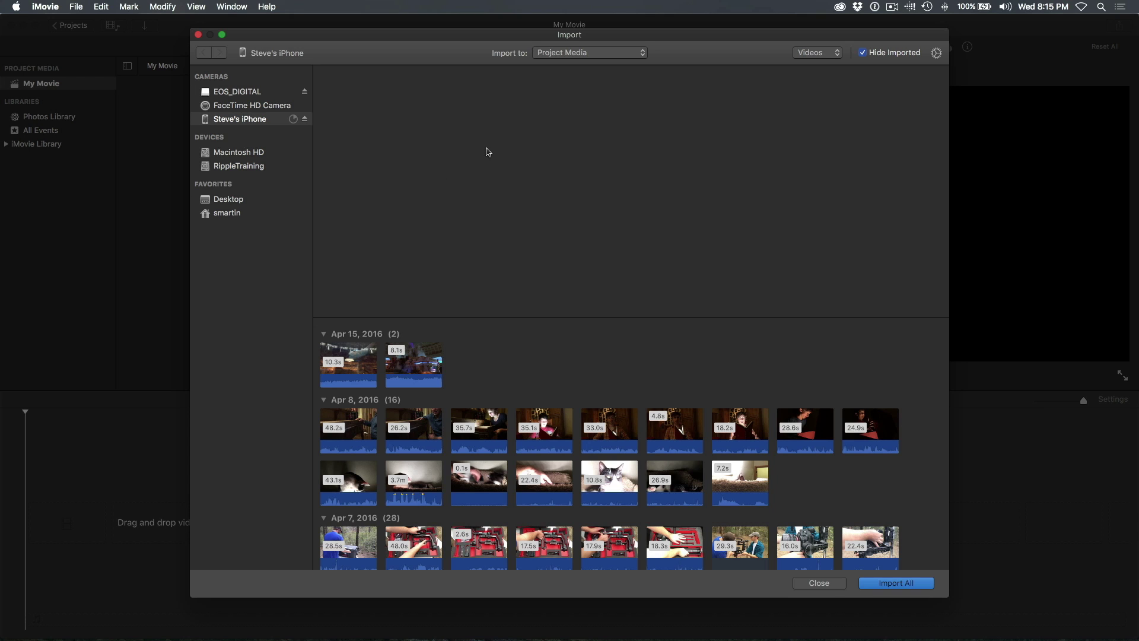
click(623, 57)
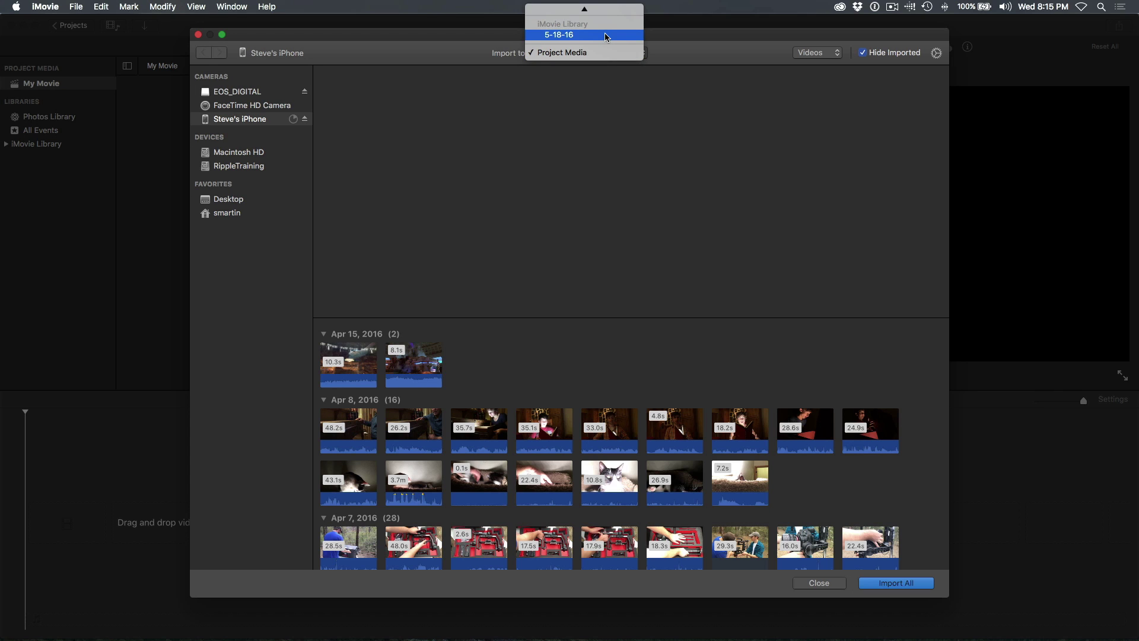
mouse_move(603, 10)
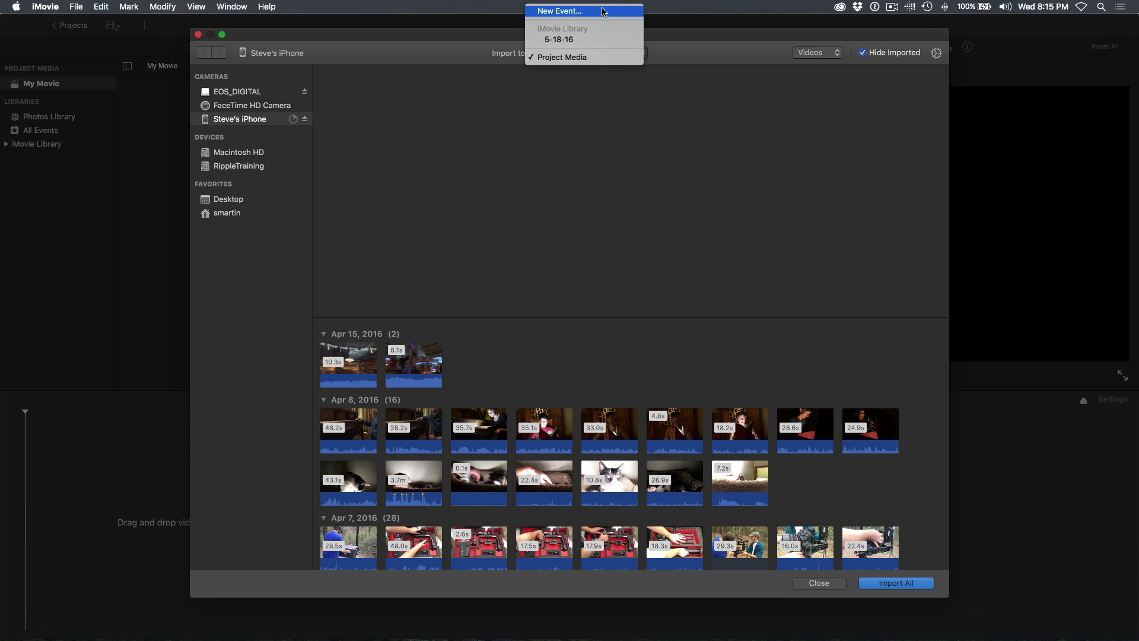
click(578, 58)
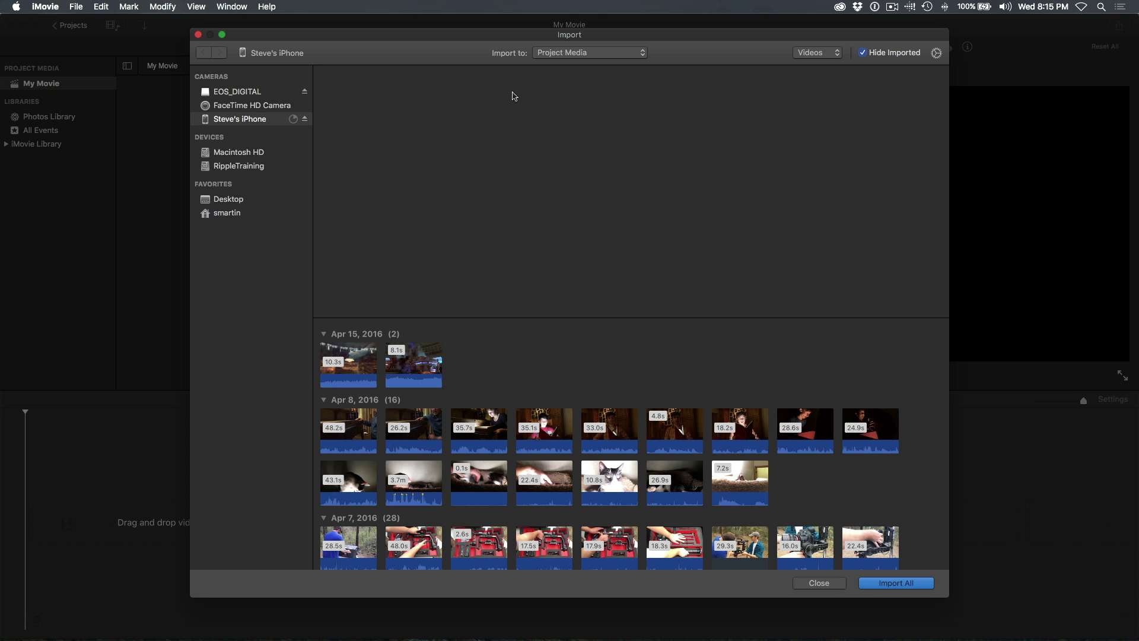
click(256, 108)
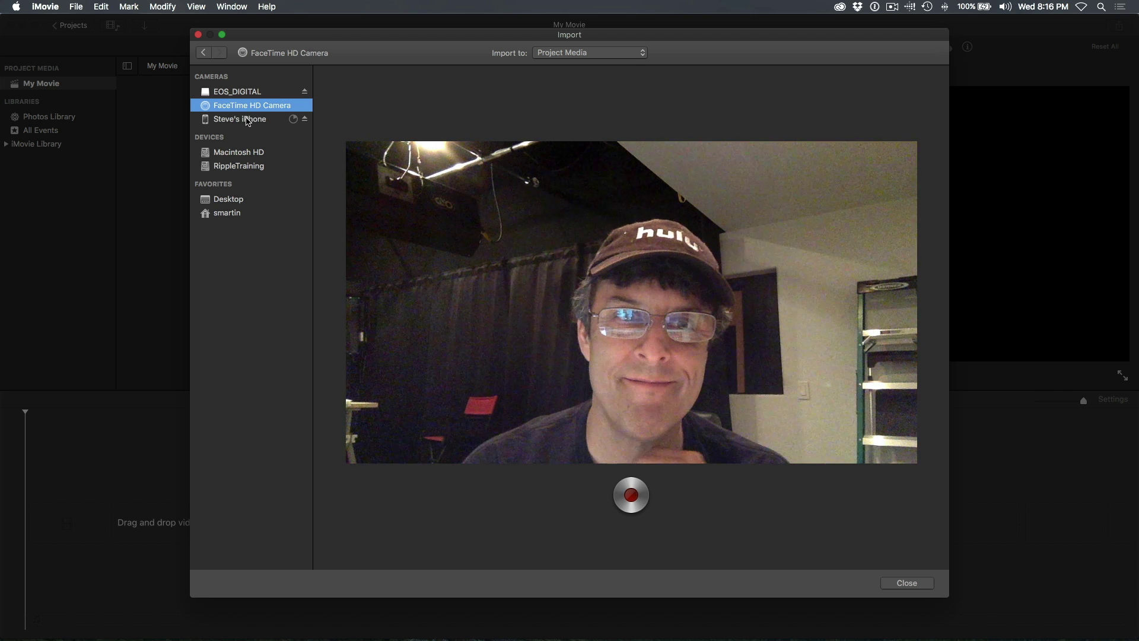
click(248, 120)
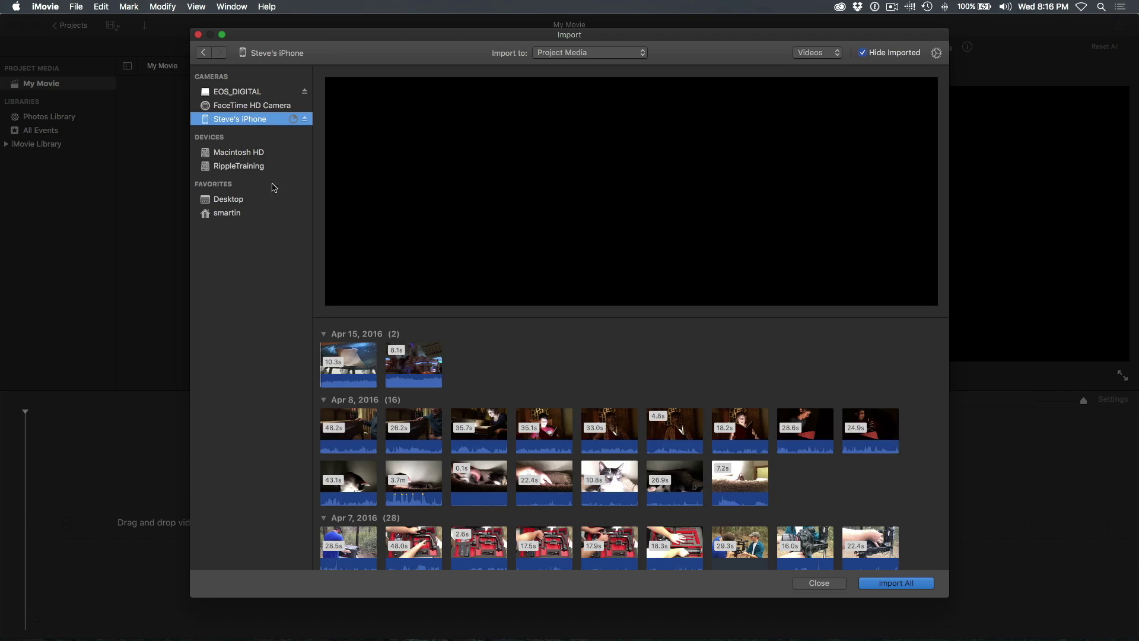
scroll(552, 387, down, 2)
scroll(551, 387, down, 10)
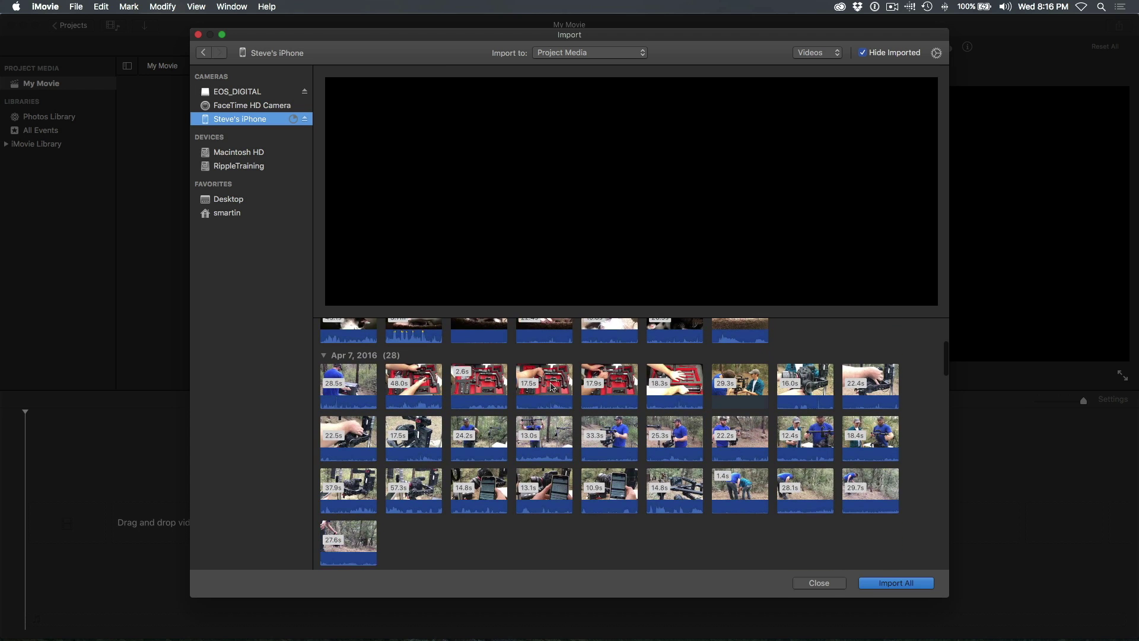
scroll(552, 387, down, 2)
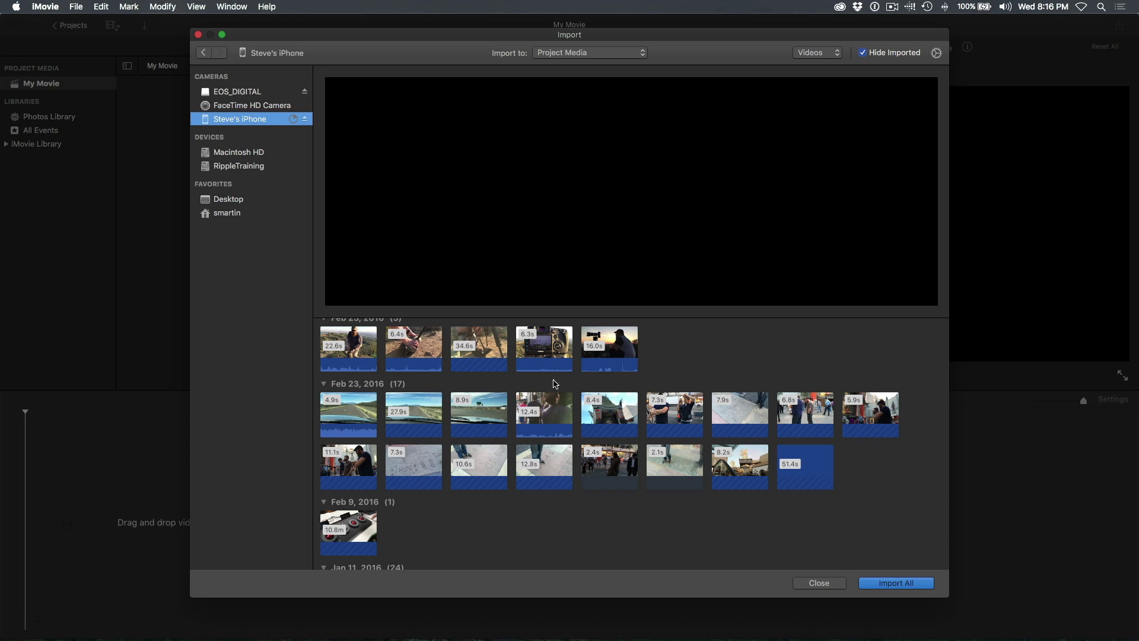
Try the Photos and All Clips filters, then limit the import list to Videos.
click(819, 53)
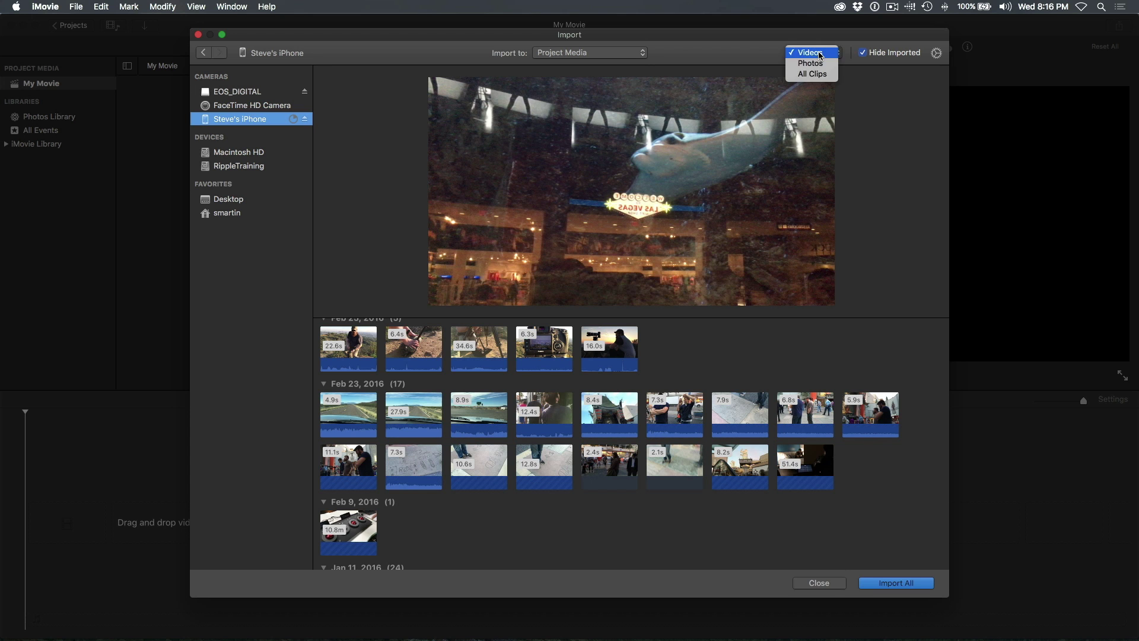
click(821, 62)
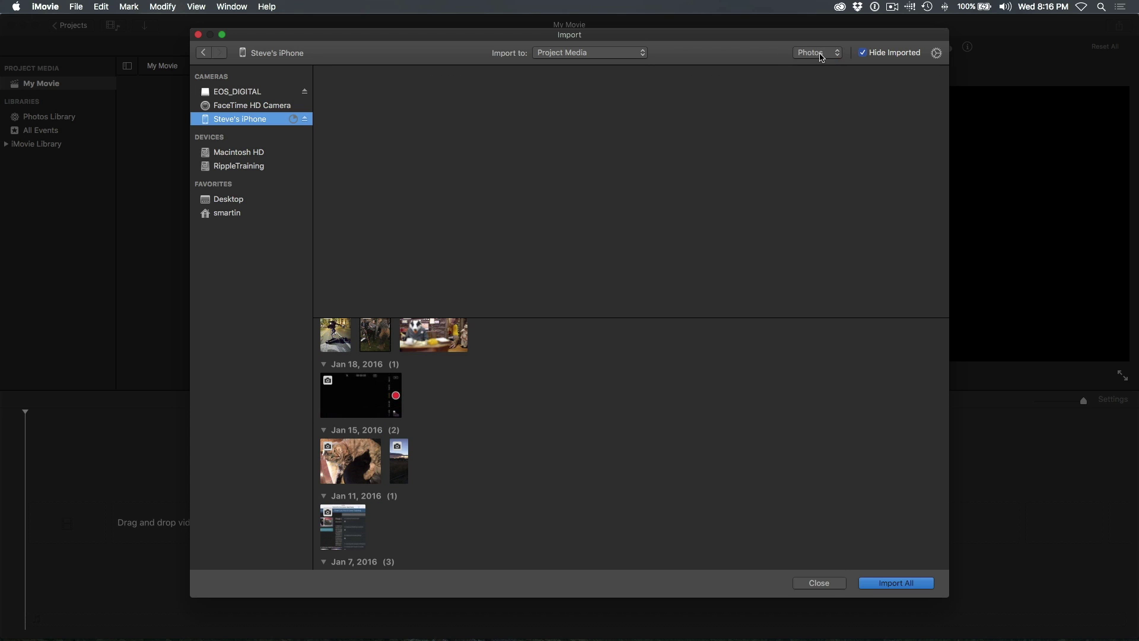
click(818, 53)
click(822, 64)
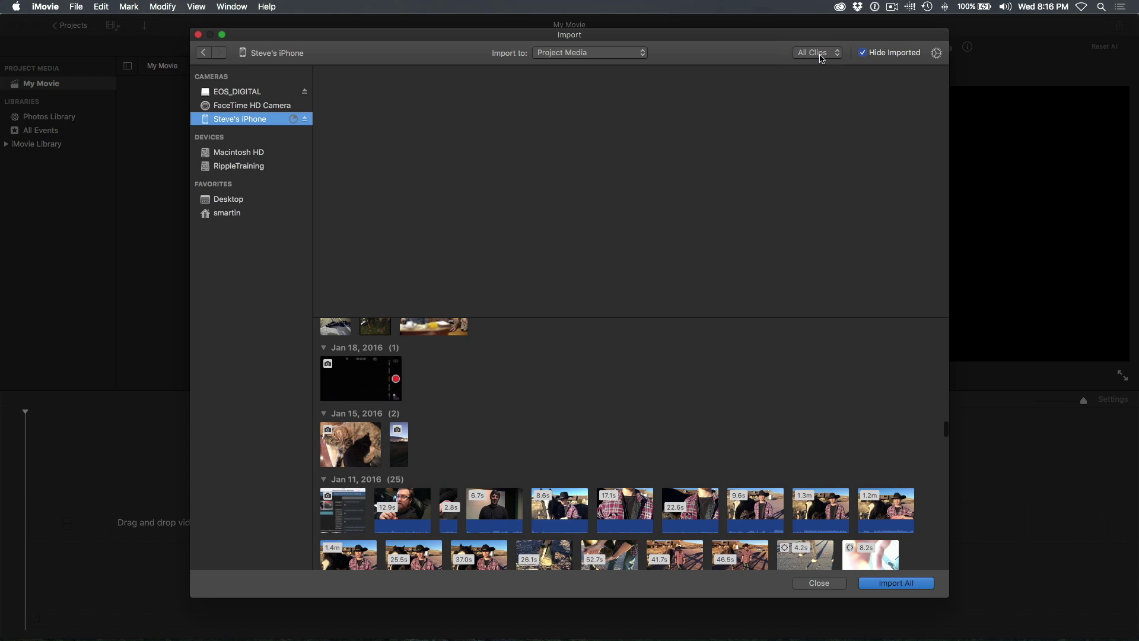
click(821, 54)
click(809, 34)
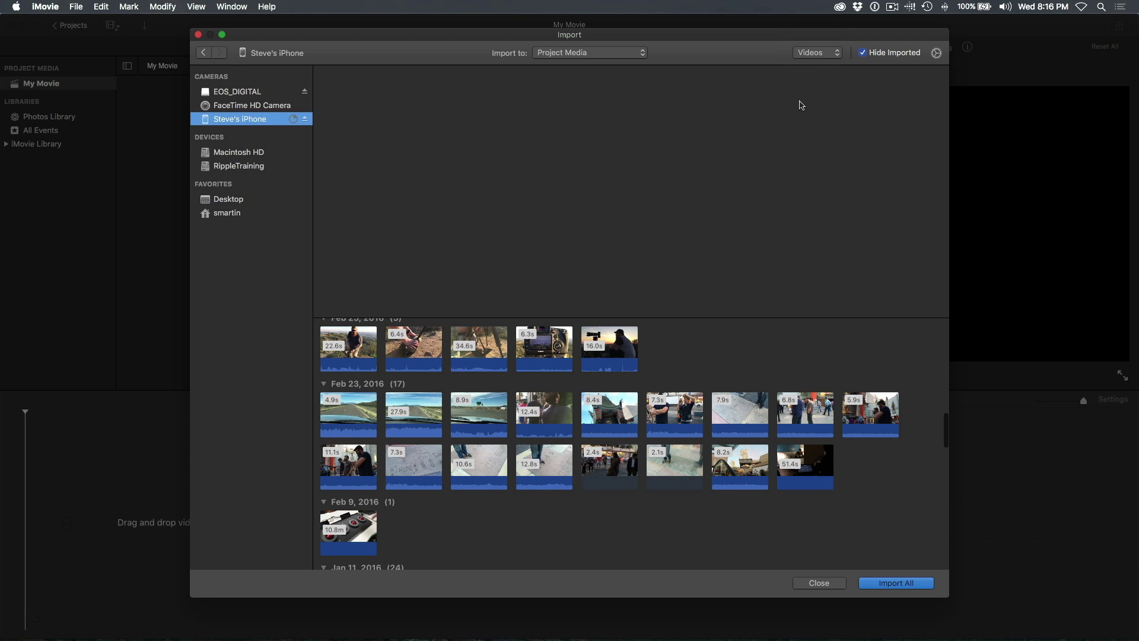
Enlarge the clip thumbnails in the display settings, keeping audio waveforms shown.
click(937, 53)
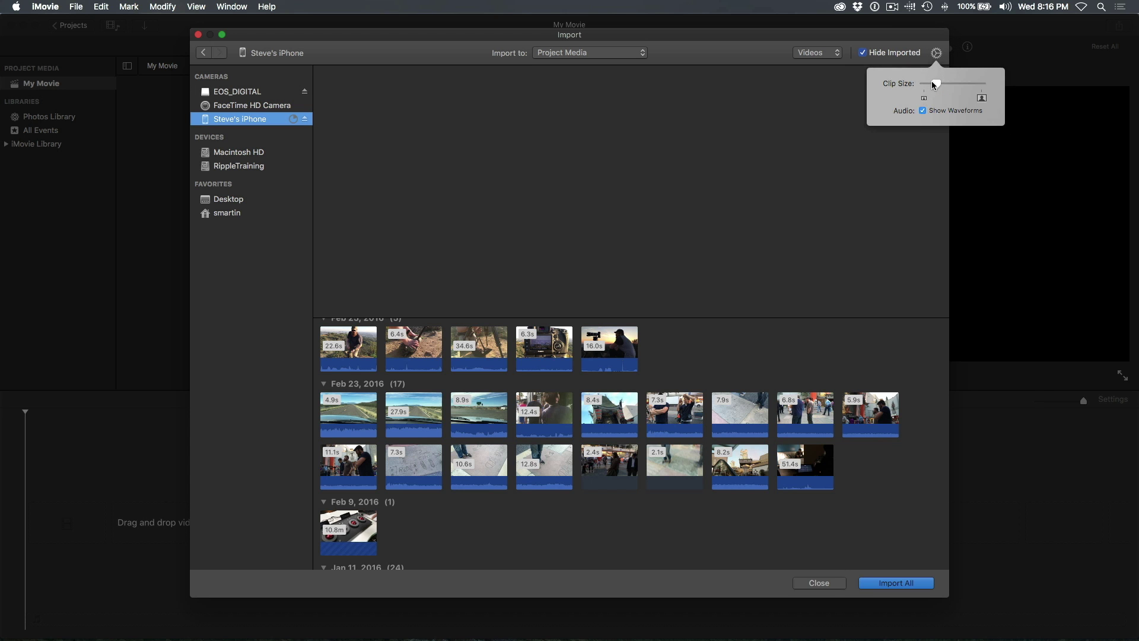
mouse_move(937, 85)
mouse_down()
mouse_move(955, 83)
mouse_move(936, 83)
mouse_up()
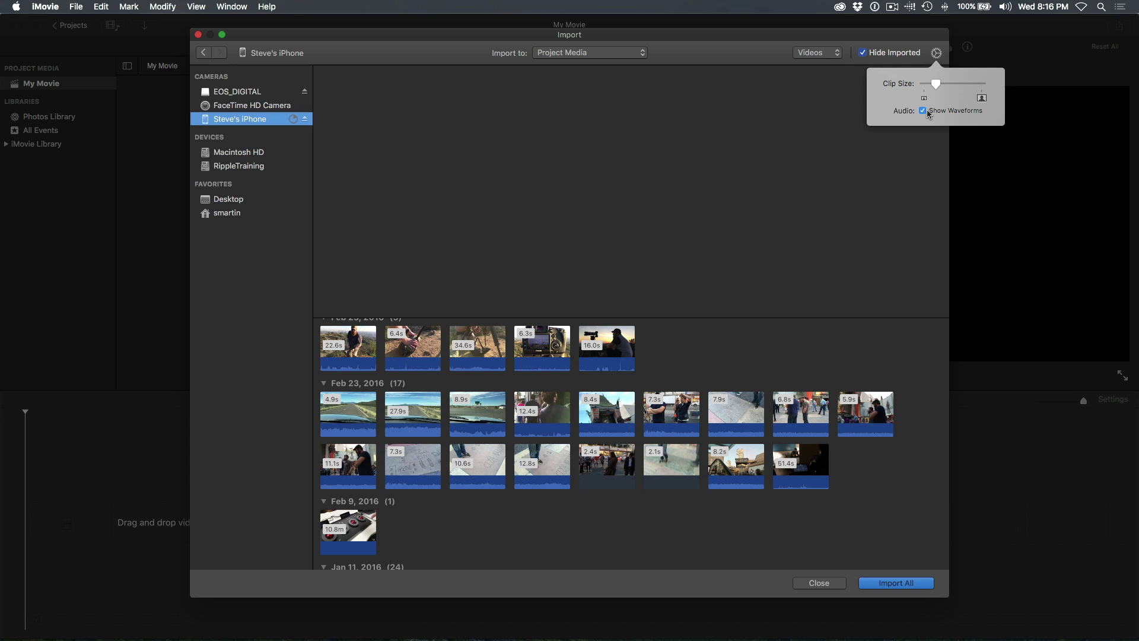
click(923, 110)
click(924, 111)
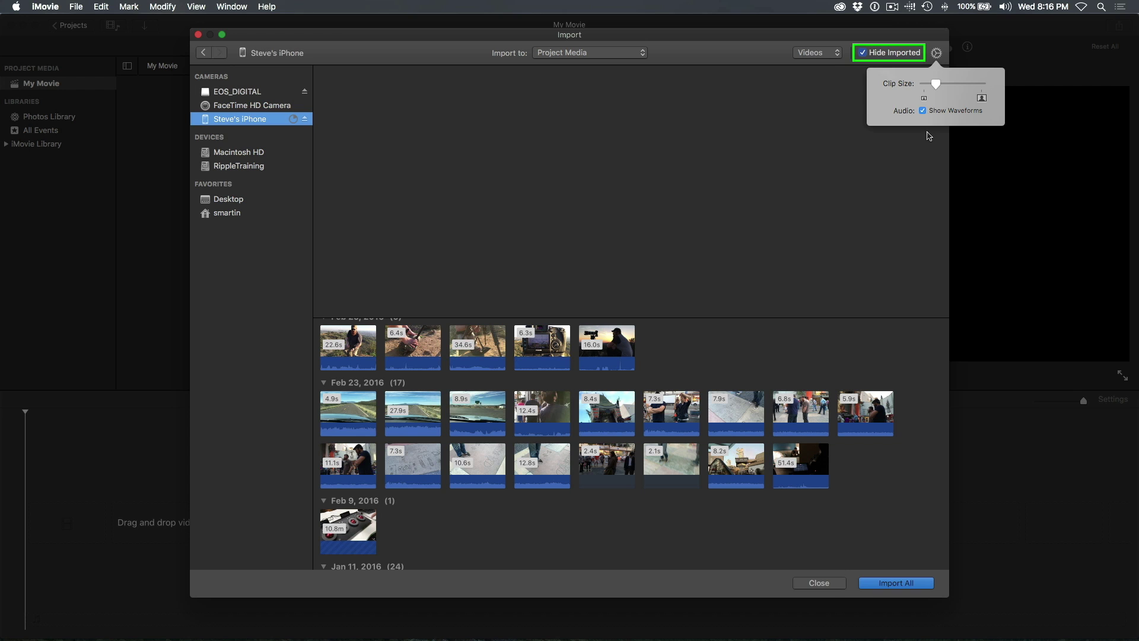
click(924, 136)
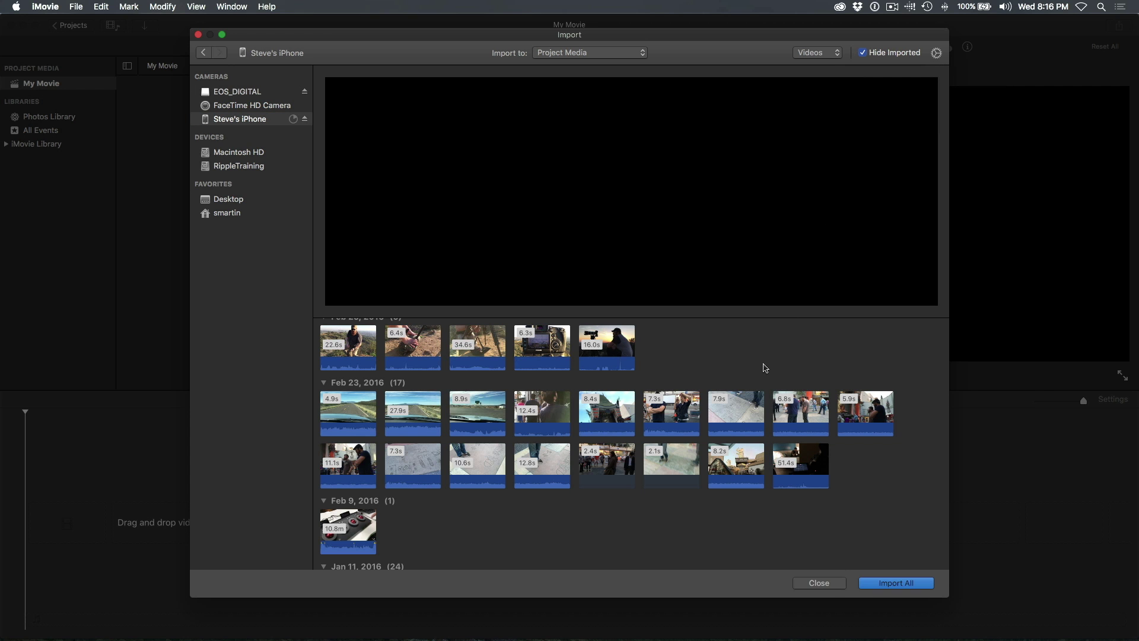
Scroll down to the Dec 31 clips and try several selections before clearing them.
scroll(765, 368, down, 5)
scroll(765, 368, down, 5)
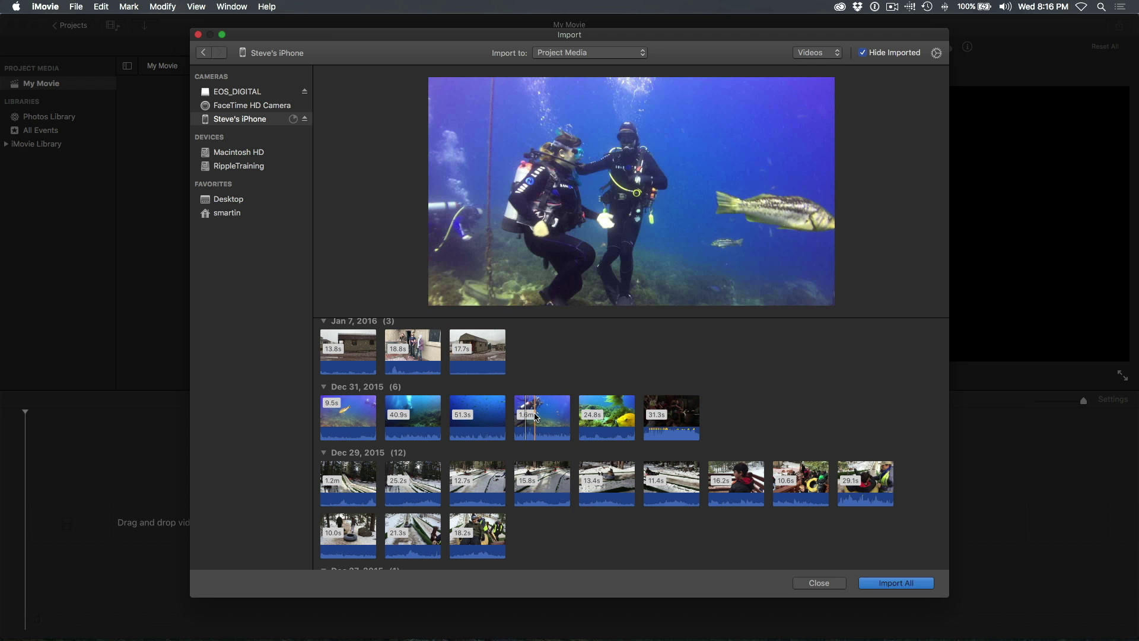
click(535, 417)
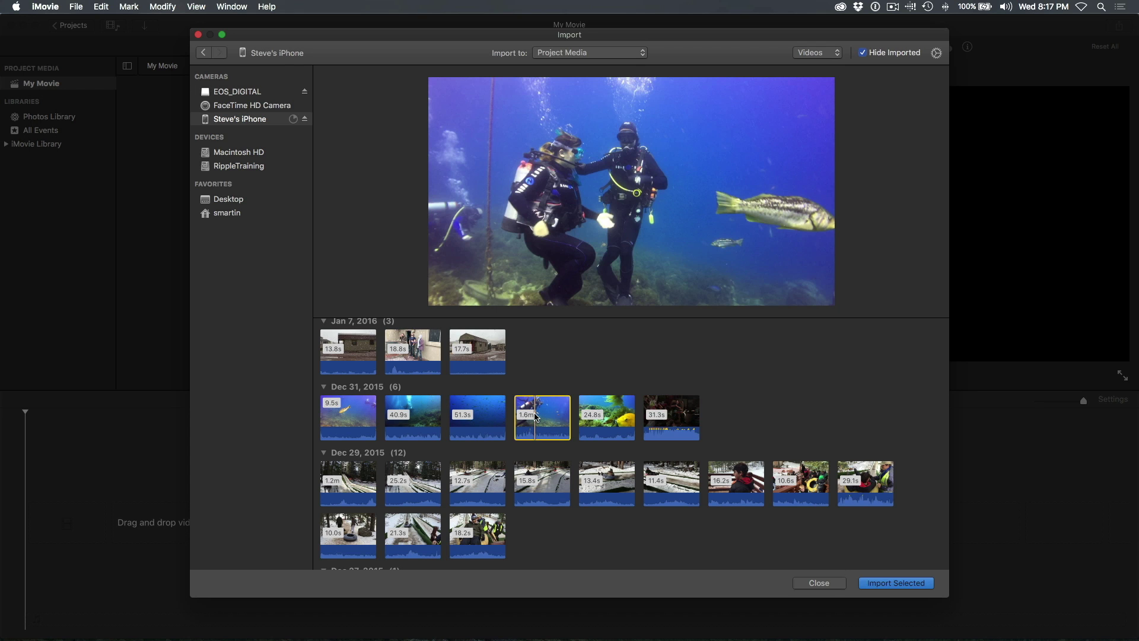
super+click(477, 417)
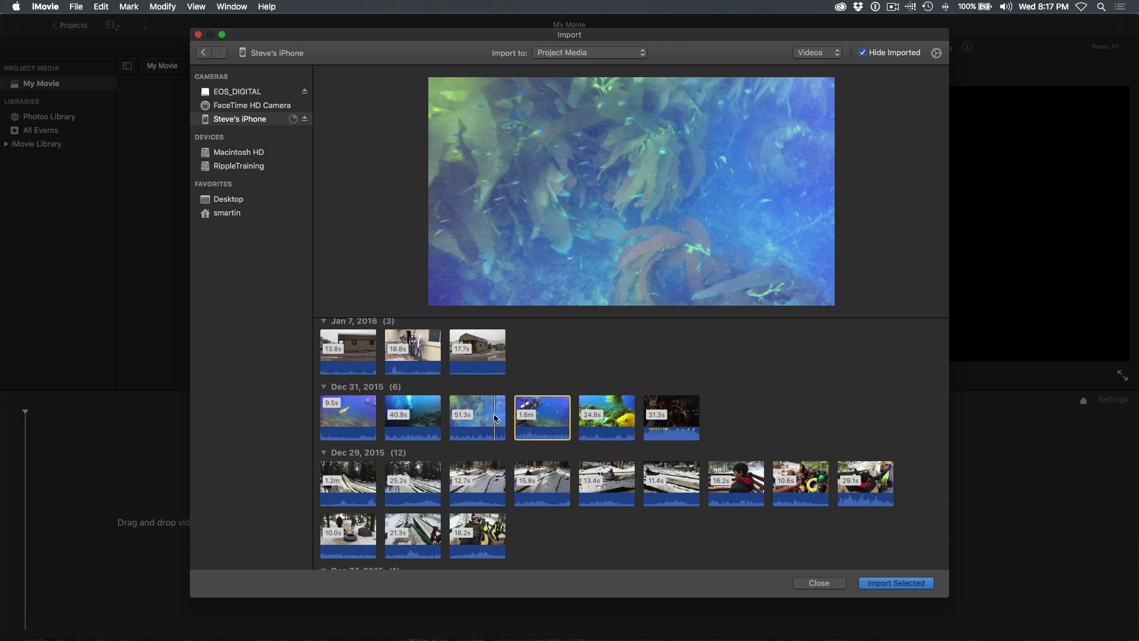
super+click(423, 421)
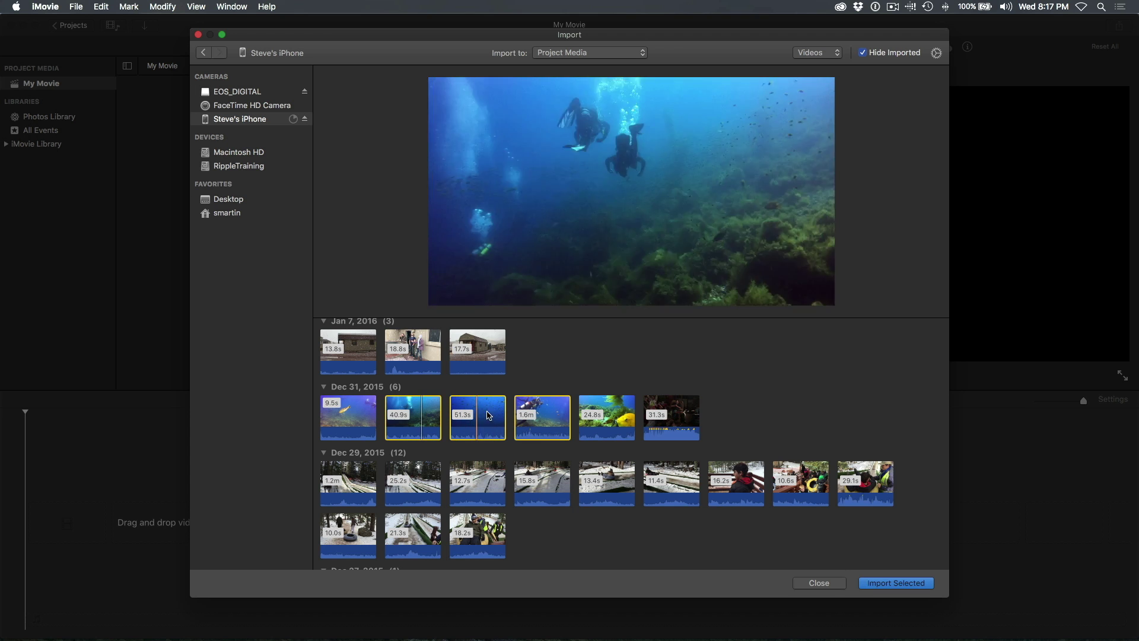
click(550, 377)
click(359, 427)
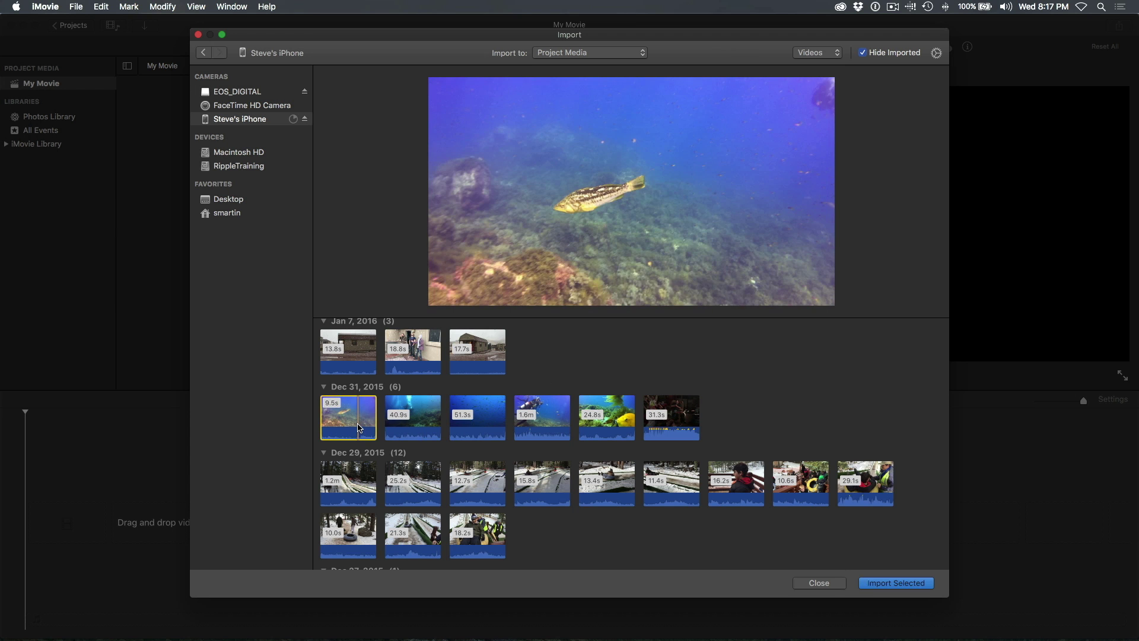
shift+click(593, 426)
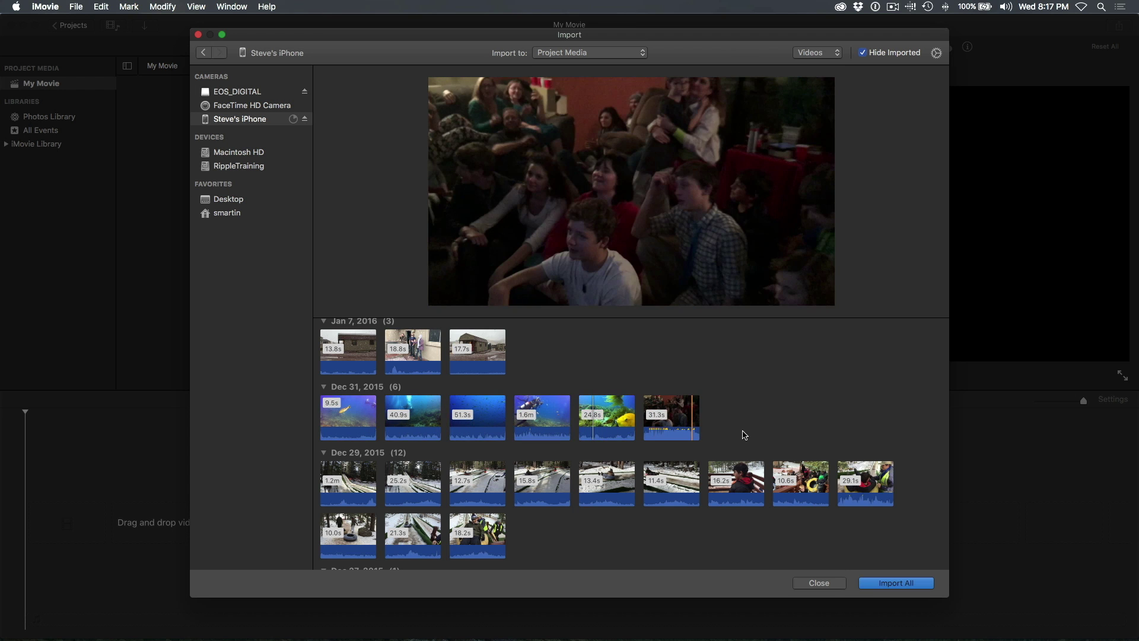
drag(743, 429, 395, 428)
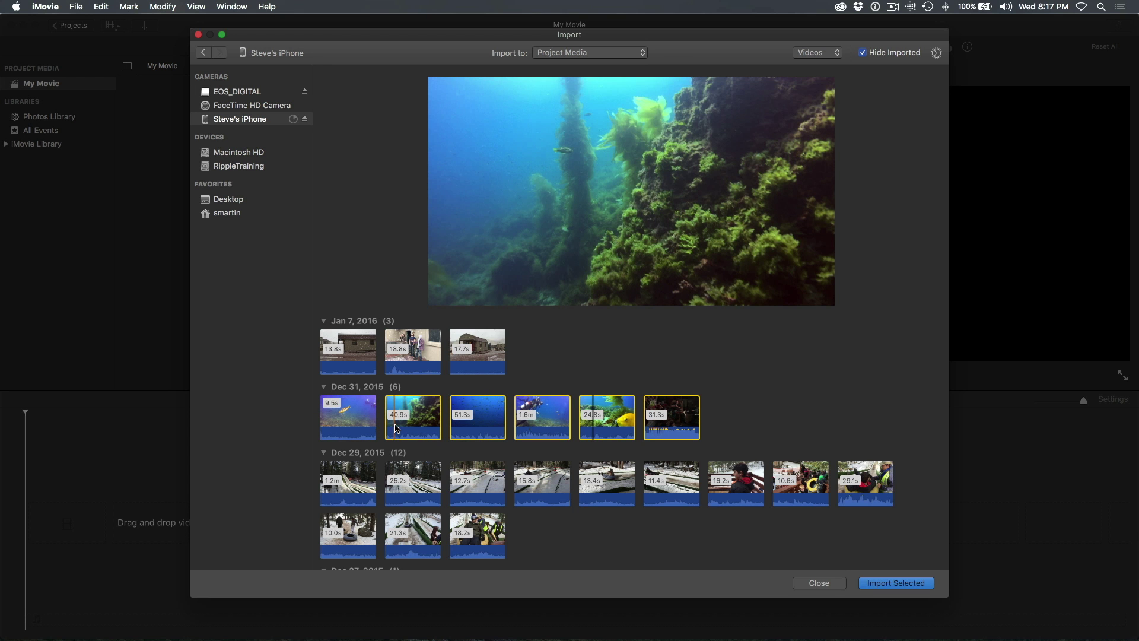
click(579, 381)
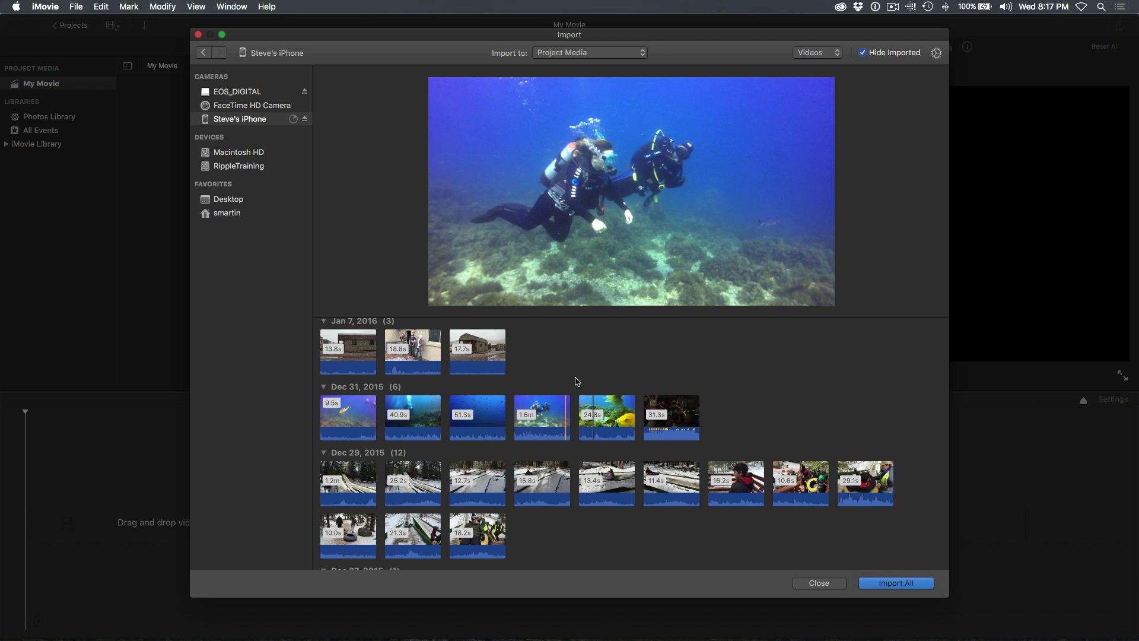
Select the 40.9s, 51.3s and 1.6m dive clips and import them.
click(431, 422)
super+click(473, 430)
super+click(542, 435)
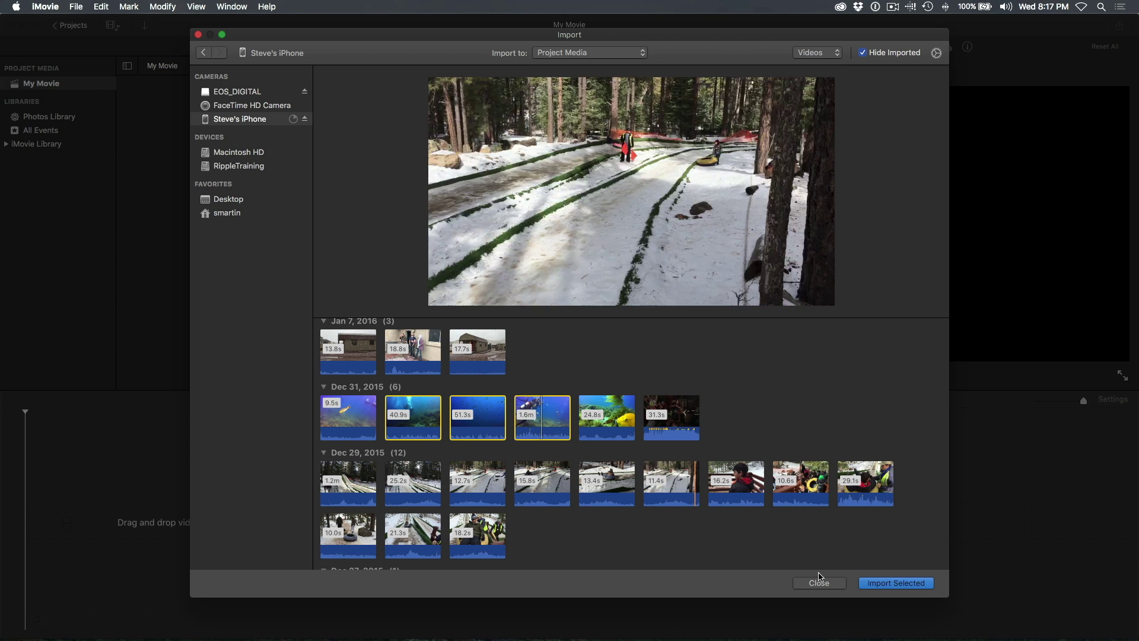
click(874, 588)
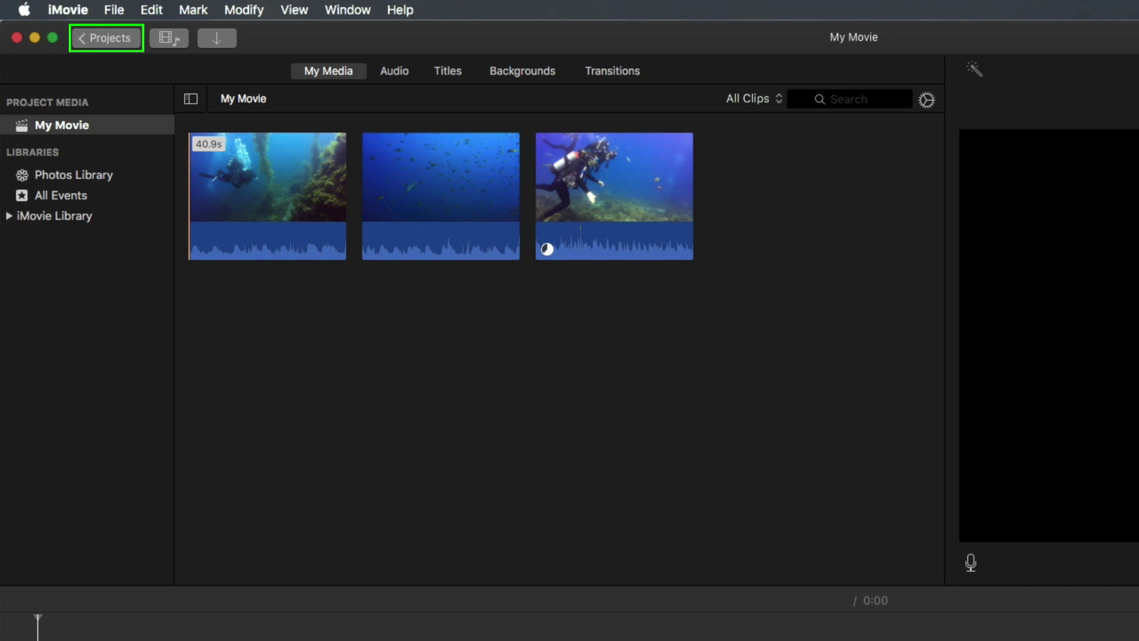
Rename the project from My Movie to 'Kate's First Dive'.
click(105, 39)
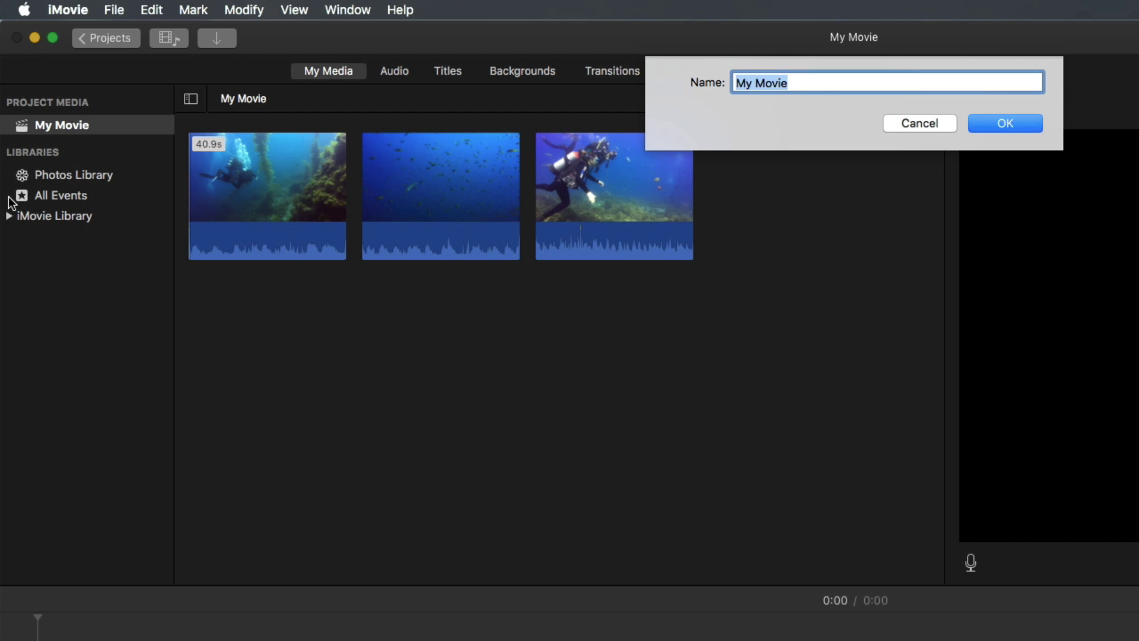
text(Kate's First D)
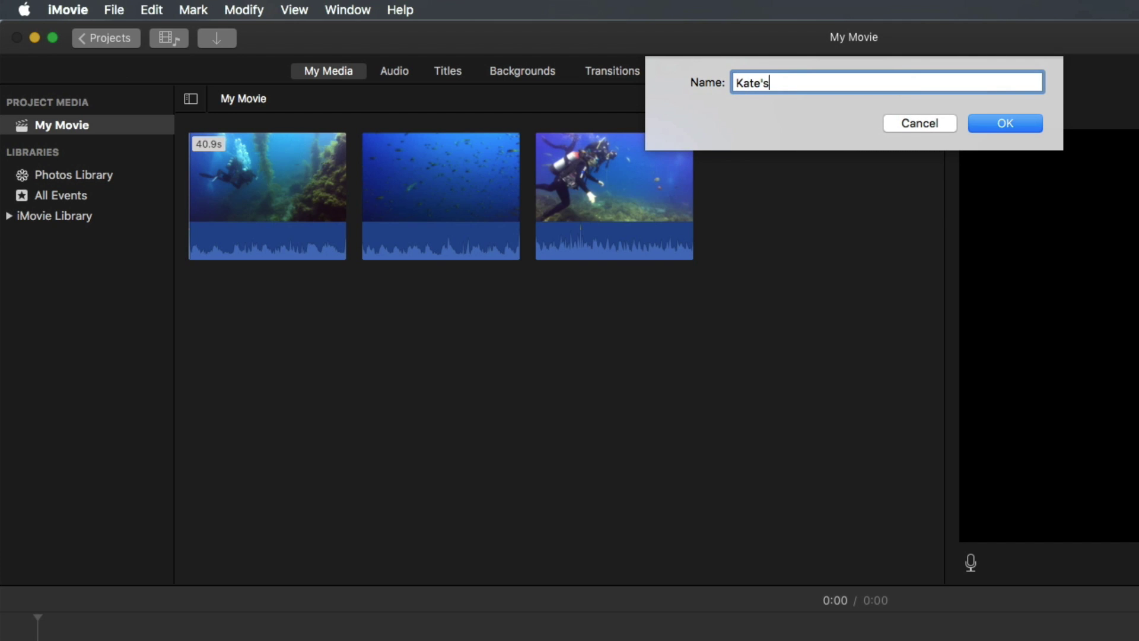
text(ive)
click(988, 125)
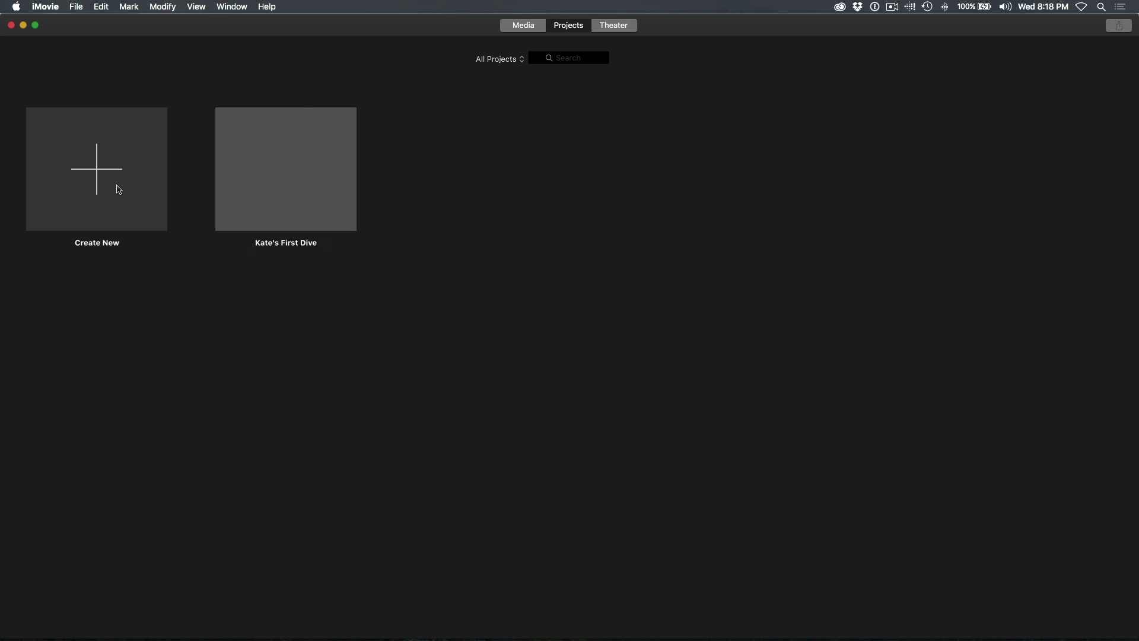
Open the Kate's First Dive project in the editor from the Projects browser.
double_click(310, 195)
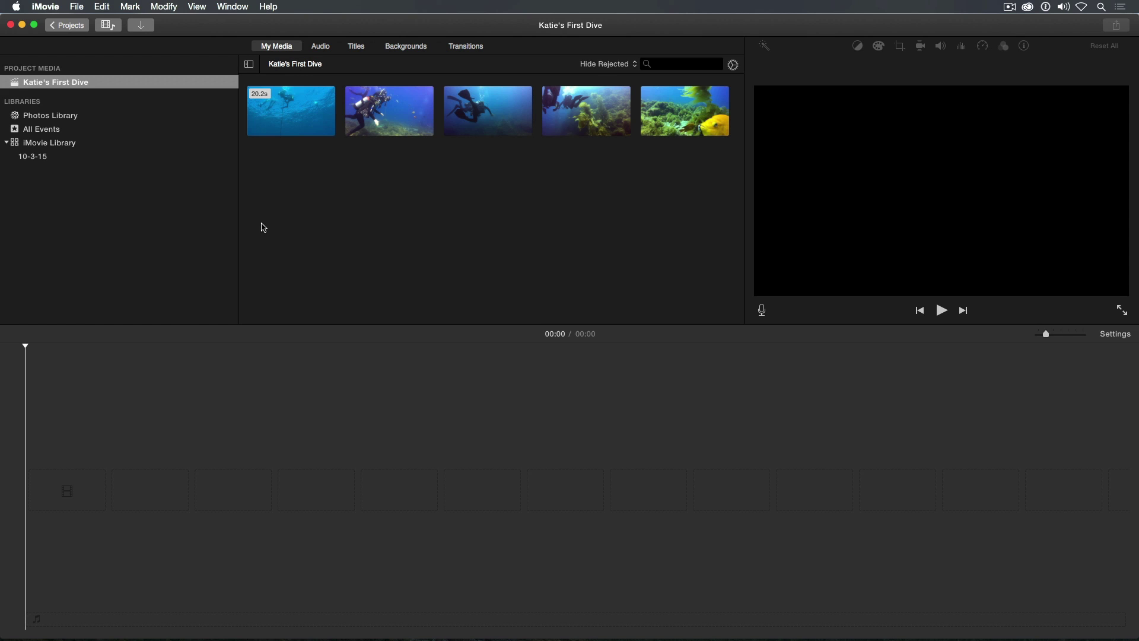
Import the 23.4s, 16.9s and 1.0m GoPro clips into the project media.
key(super+i)
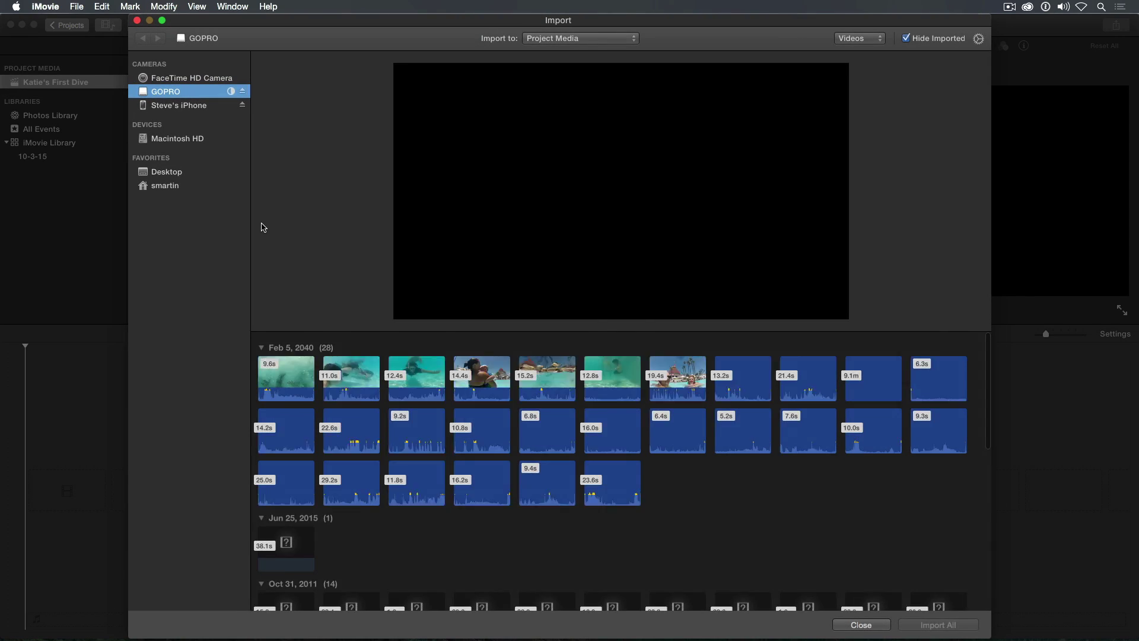
scroll(331, 455, down, 3)
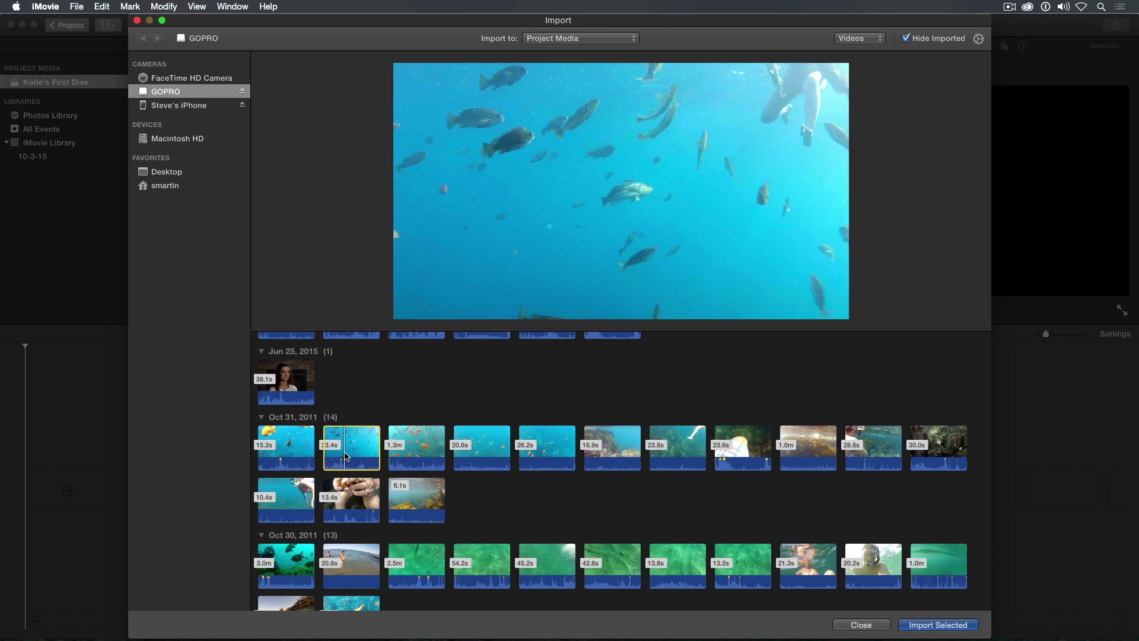
super+click(617, 458)
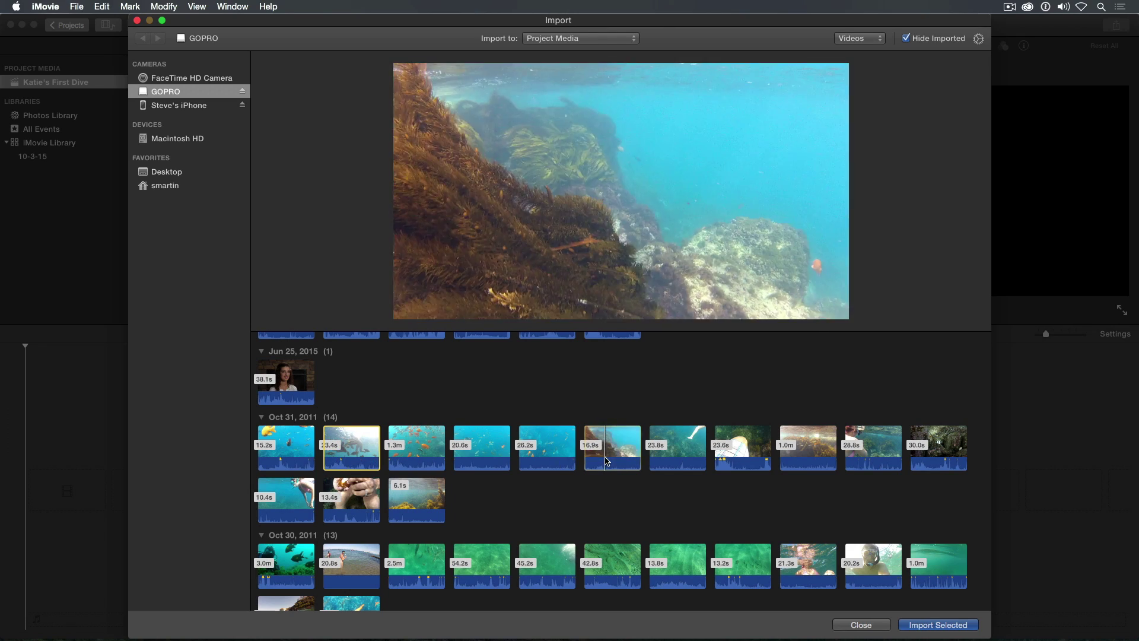
super+click(801, 460)
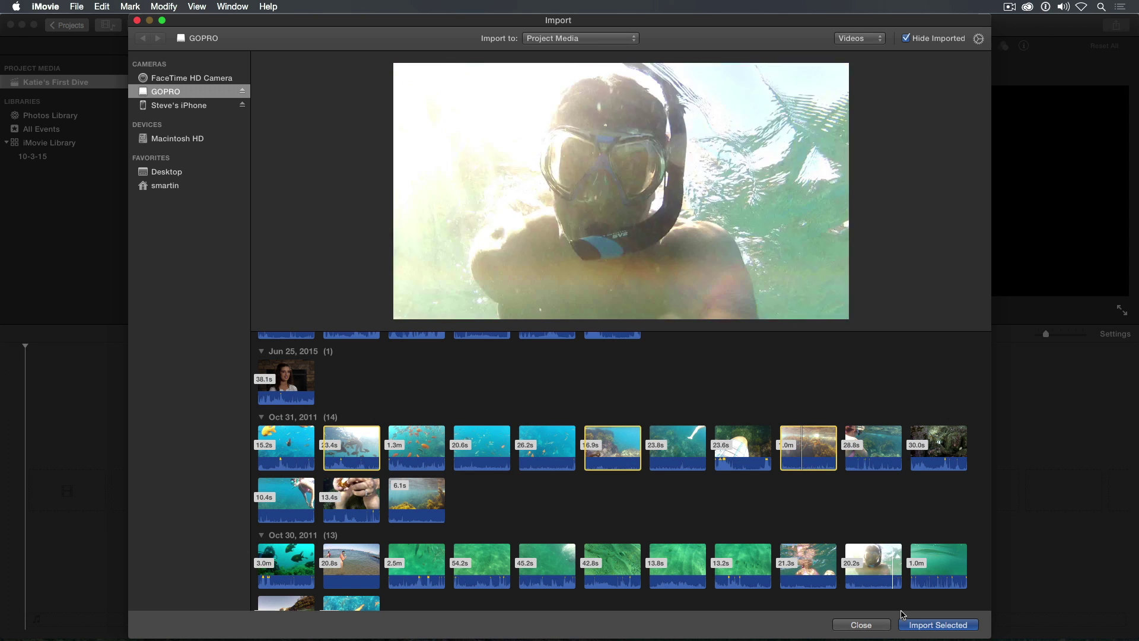
click(911, 626)
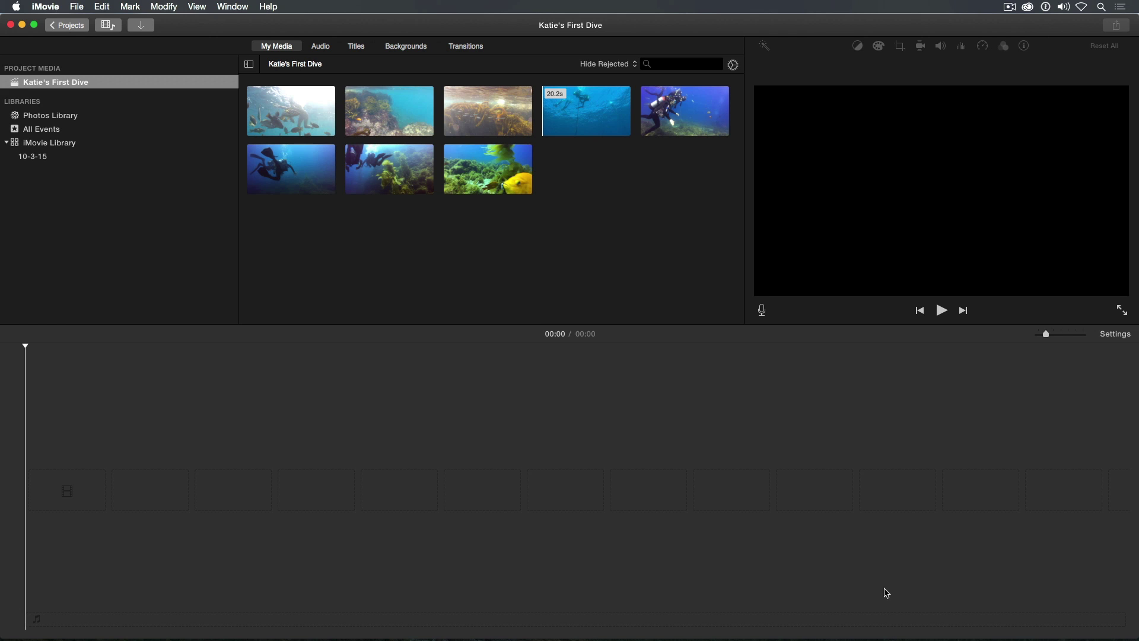
click(144, 30)
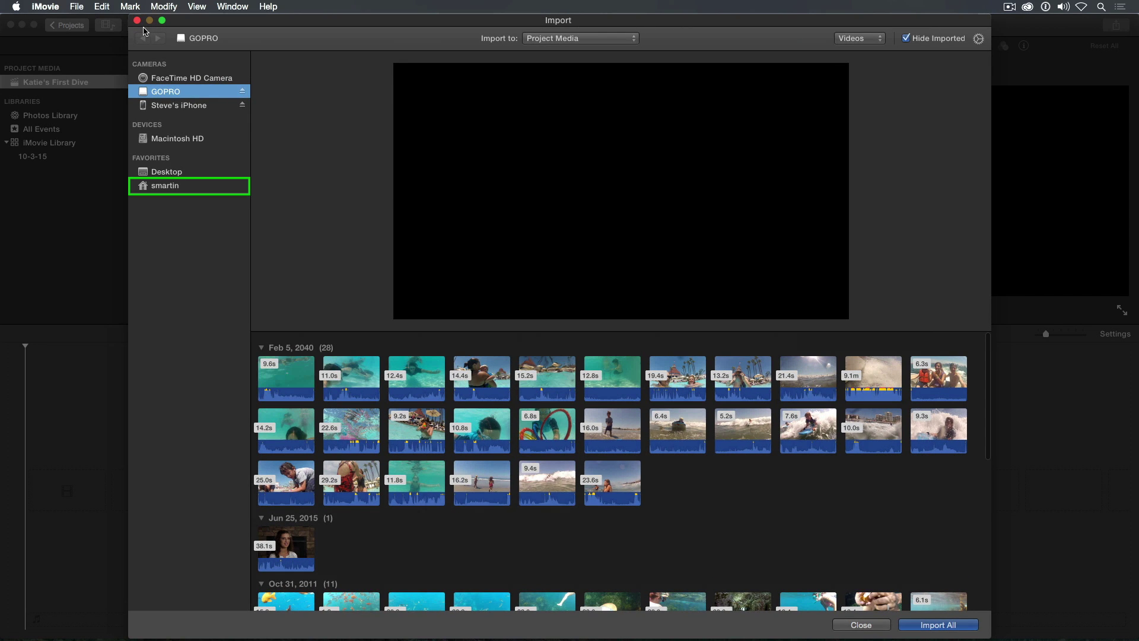
click(163, 186)
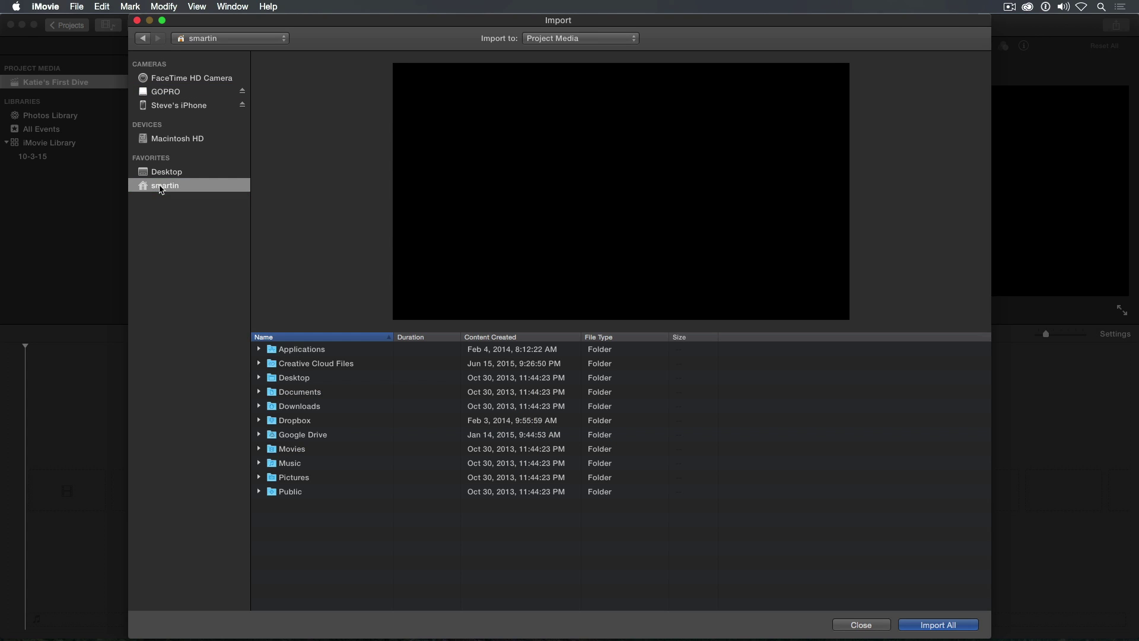
click(280, 381)
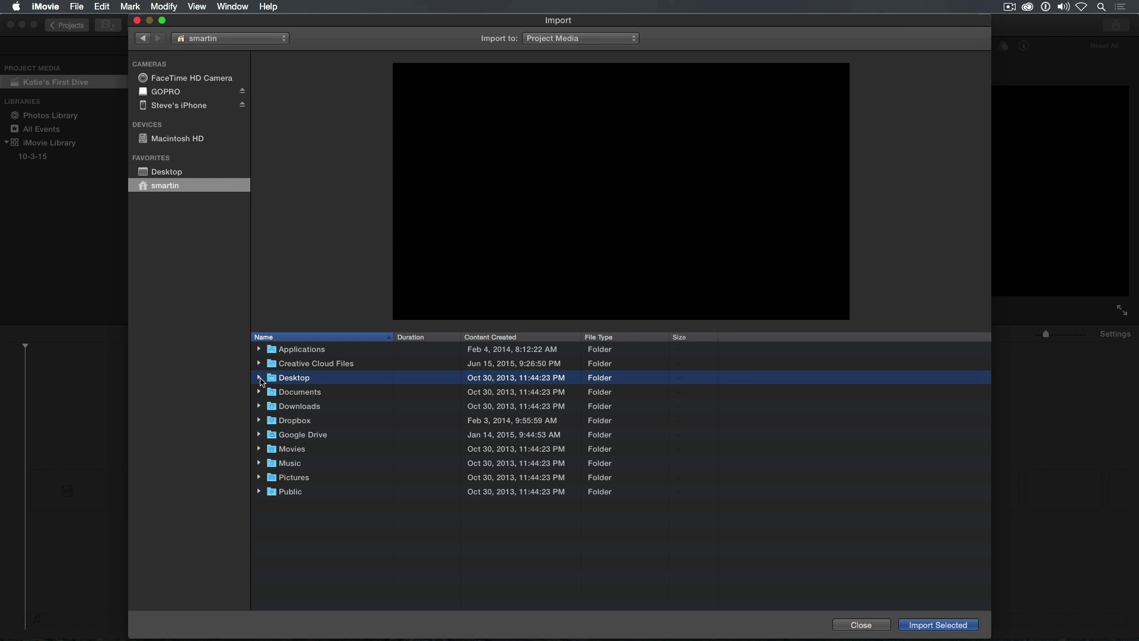
click(259, 378)
click(286, 392)
click(268, 392)
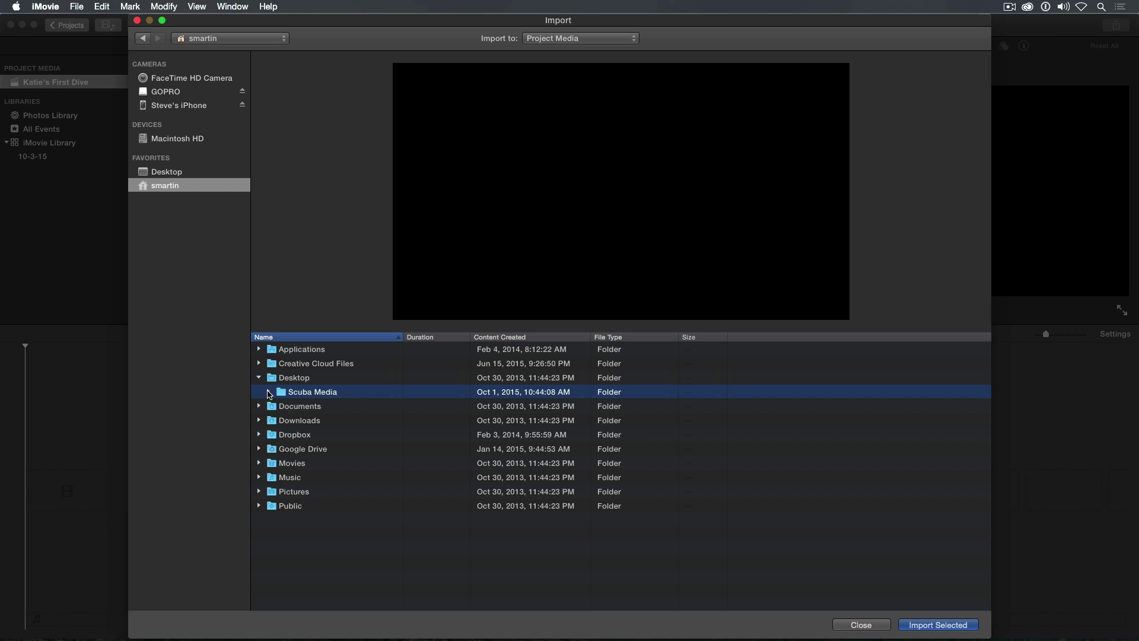
click(303, 408)
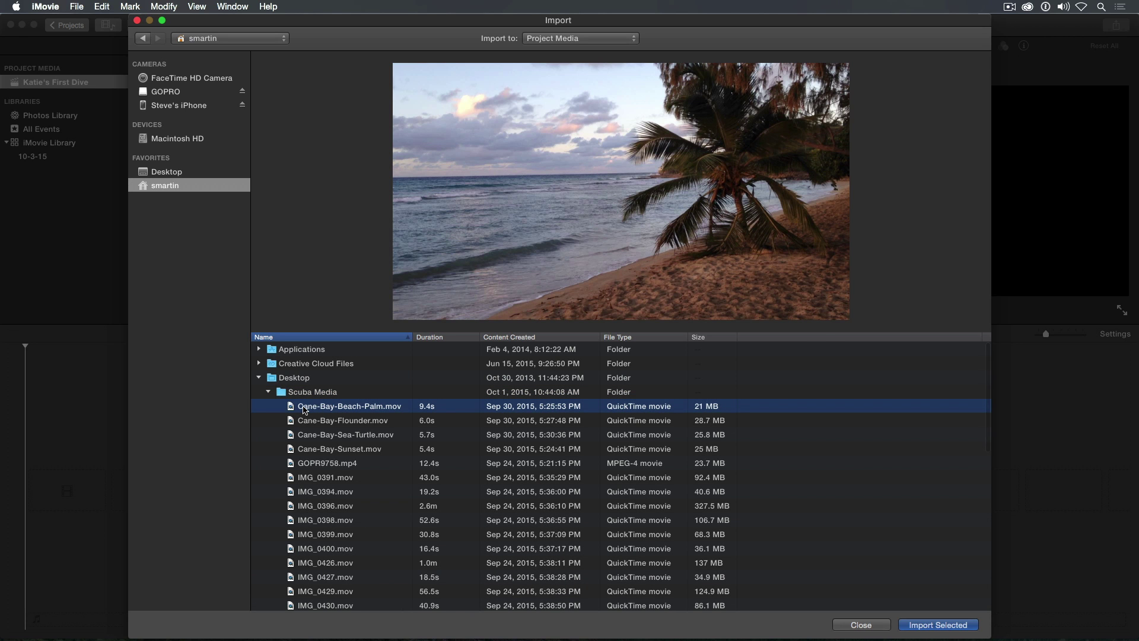
shift+click(308, 451)
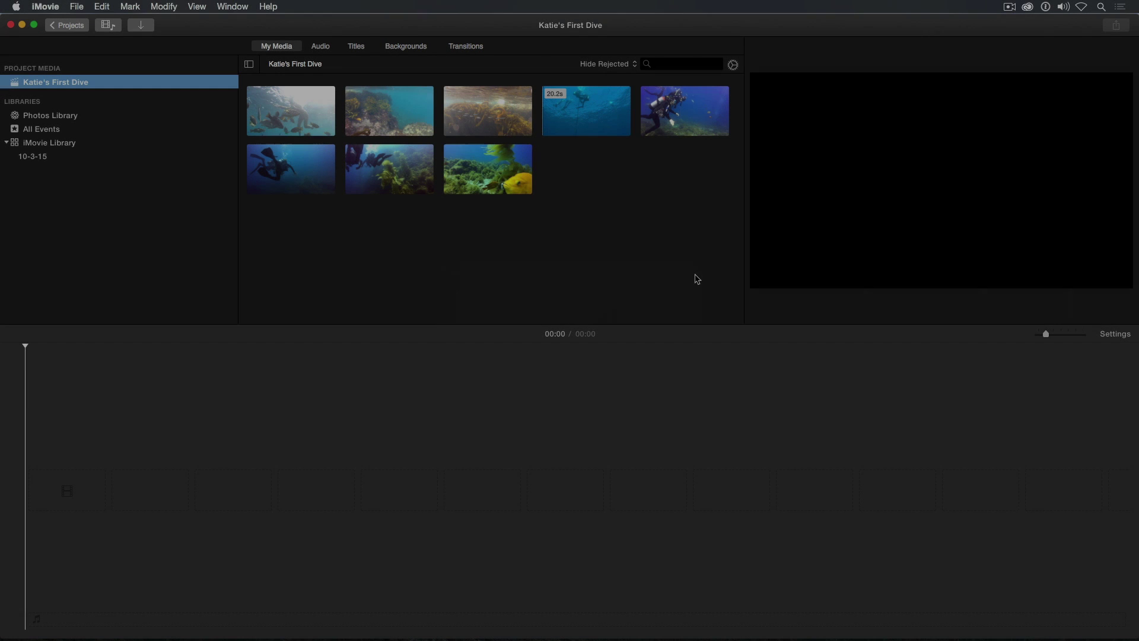
Drag the Scuba Media folder from Finder into iMovie's media browser.
key(super+Tab)
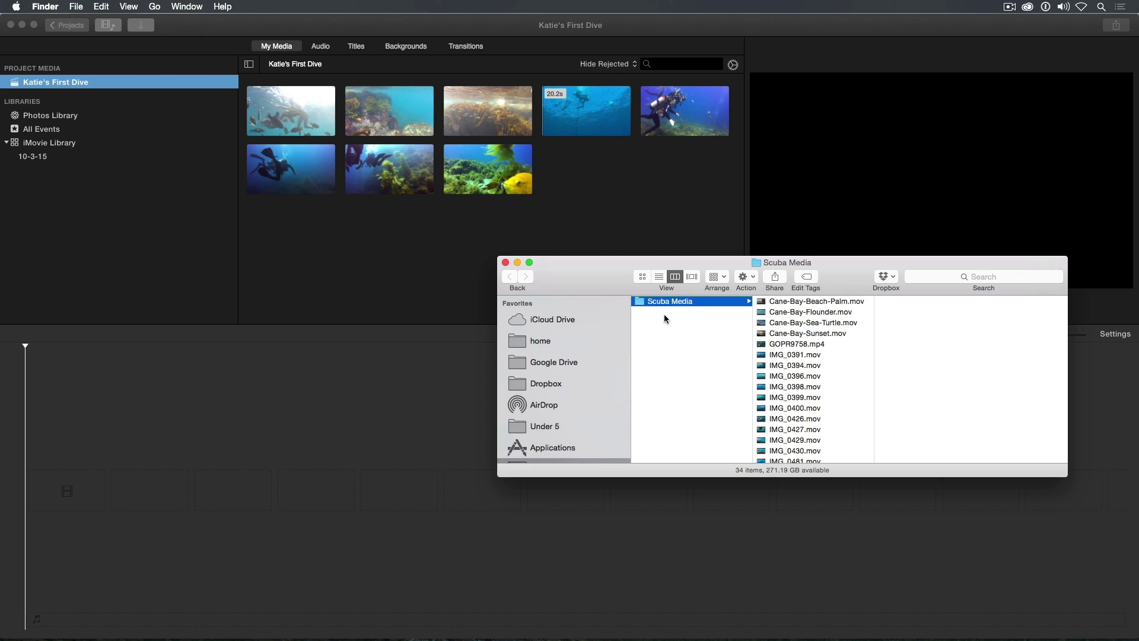
drag(642, 301, 607, 194)
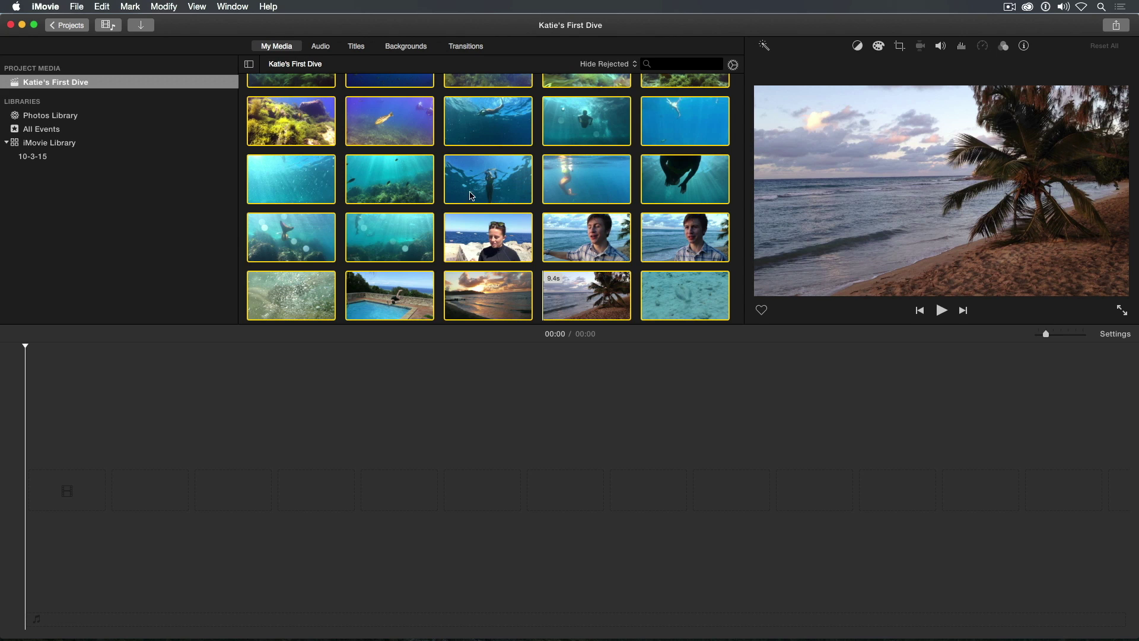
Select iMovie Library in the sidebar to browse all library media.
click(52, 149)
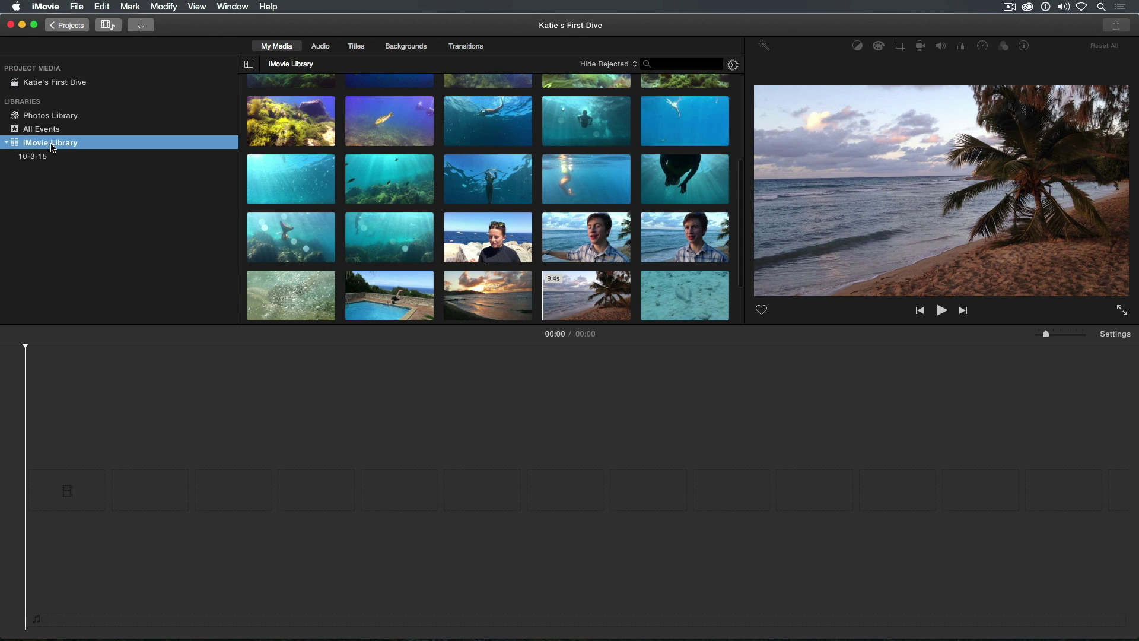